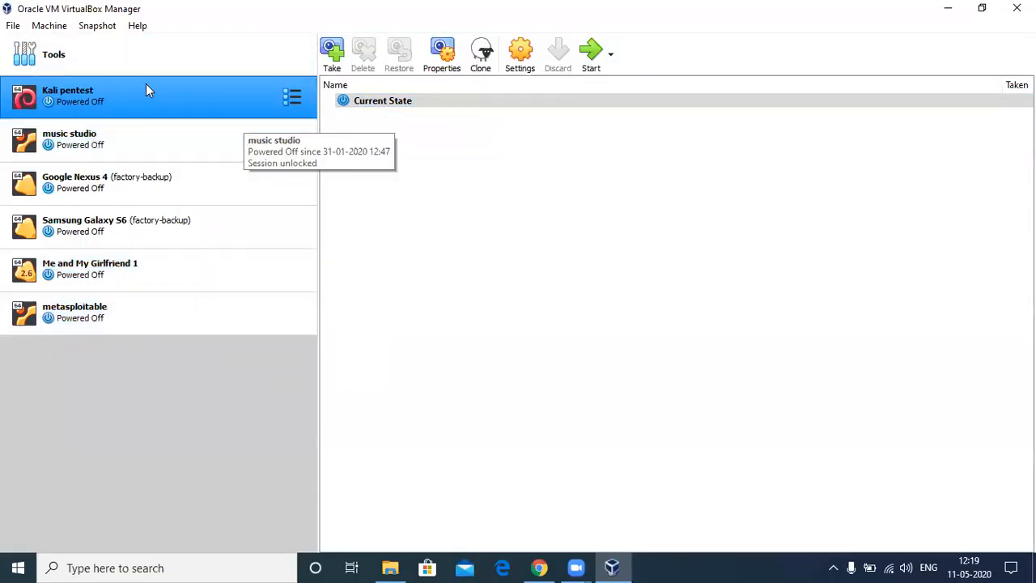
Step: Start creating a virtual machine named meta with type Linux and version Ubuntu (64-bit), and continue to its memory size
left_click(123, 45)
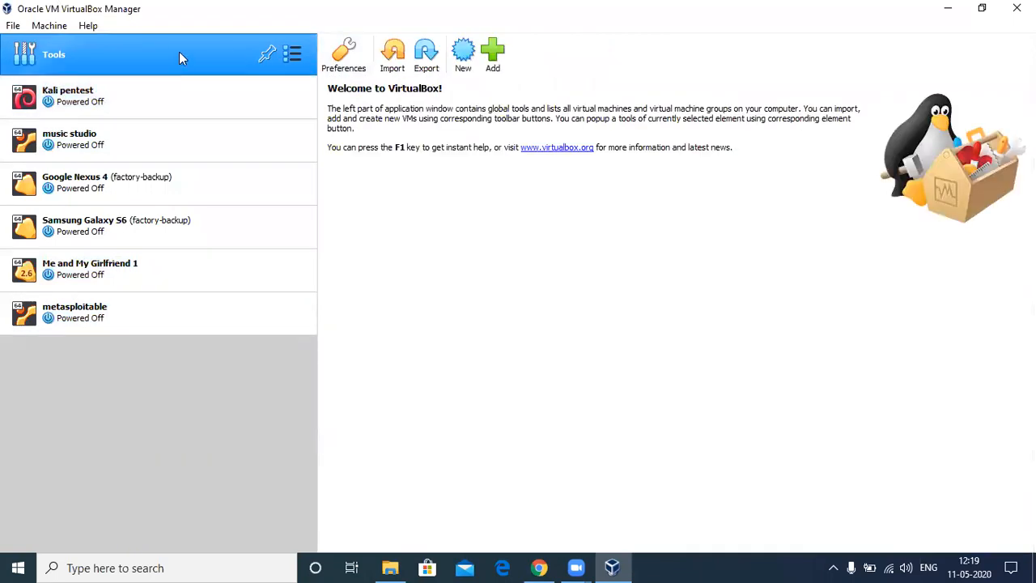
left_click(460, 63)
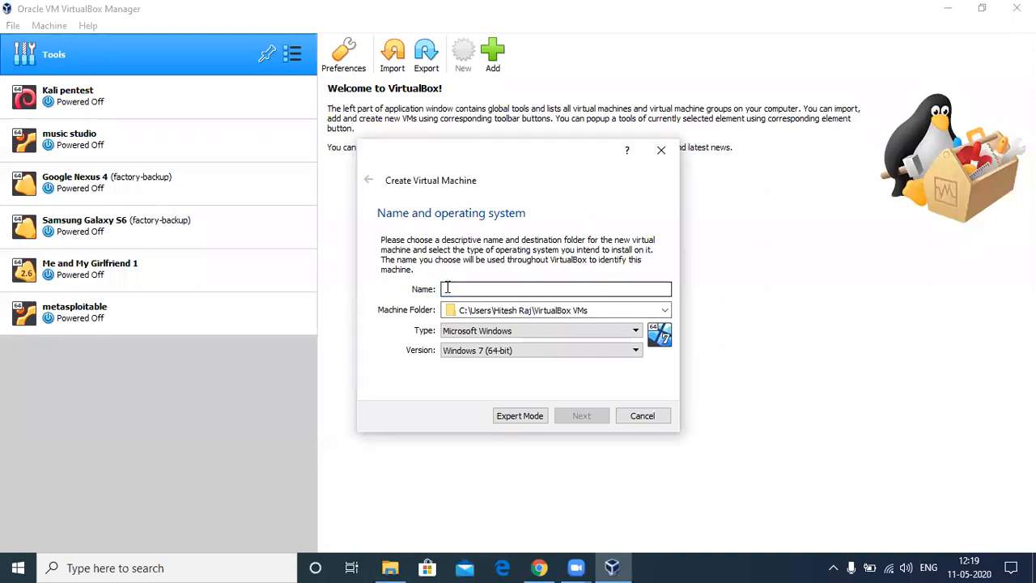
type("re")
type("ta")
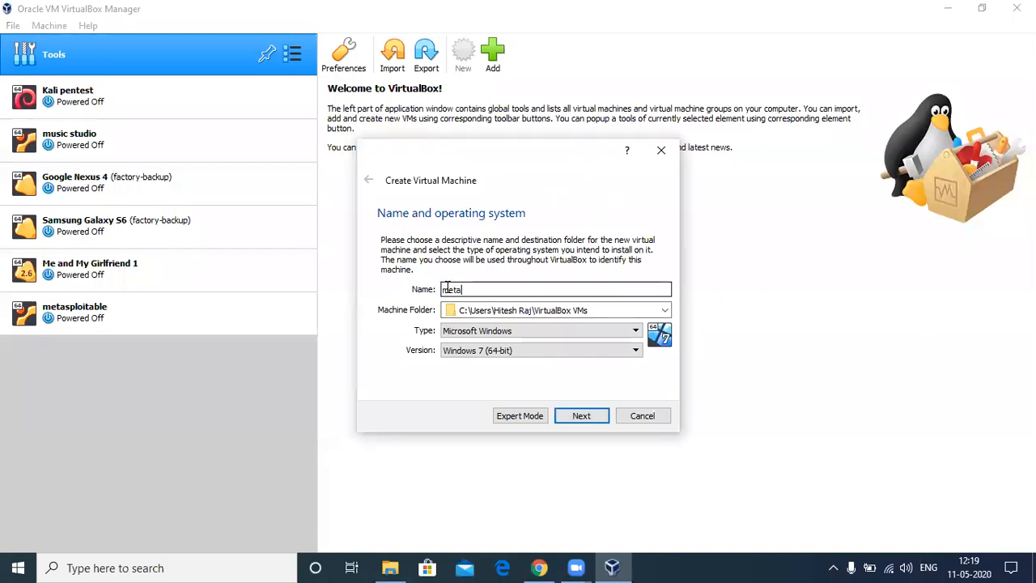
left_click(600, 331)
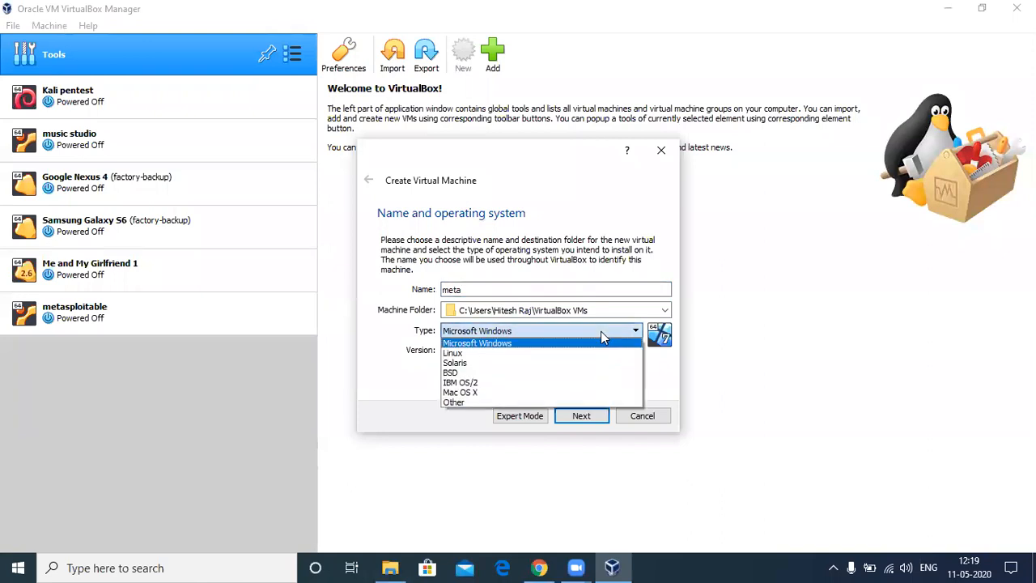
left_click(529, 355)
left_click(541, 348)
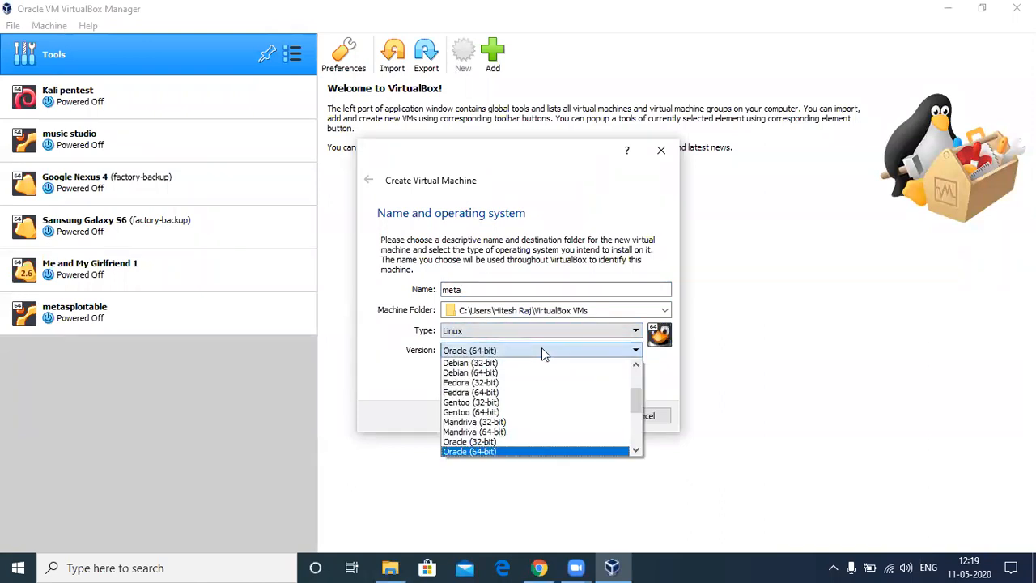
scroll(502, 391, "down", 4)
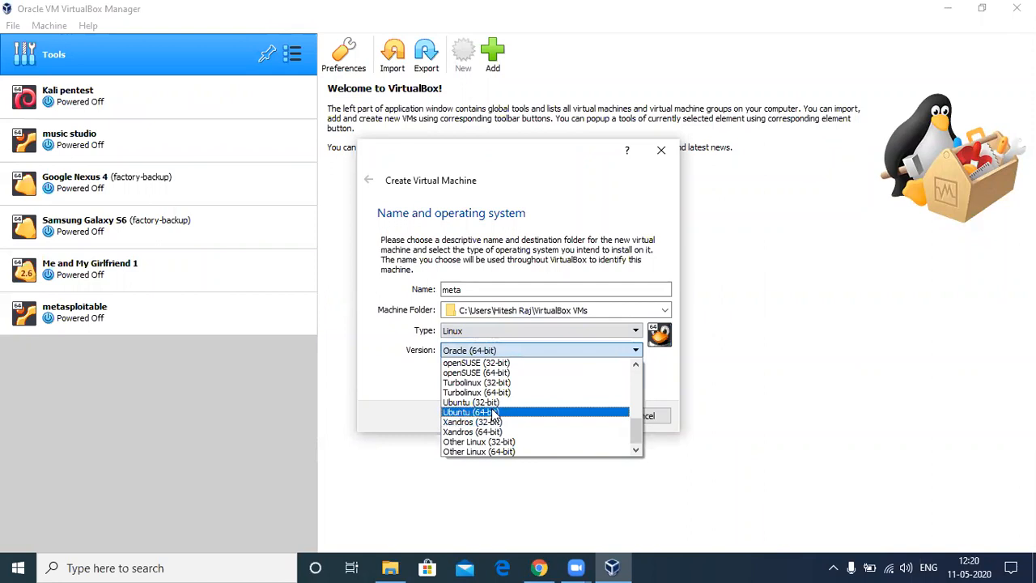
left_click(628, 412)
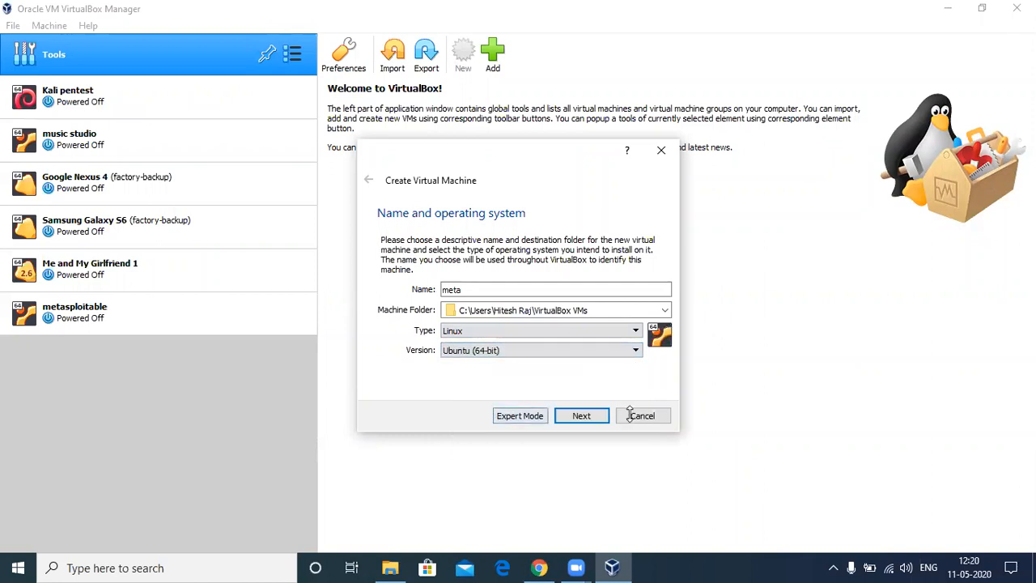
left_click(581, 416)
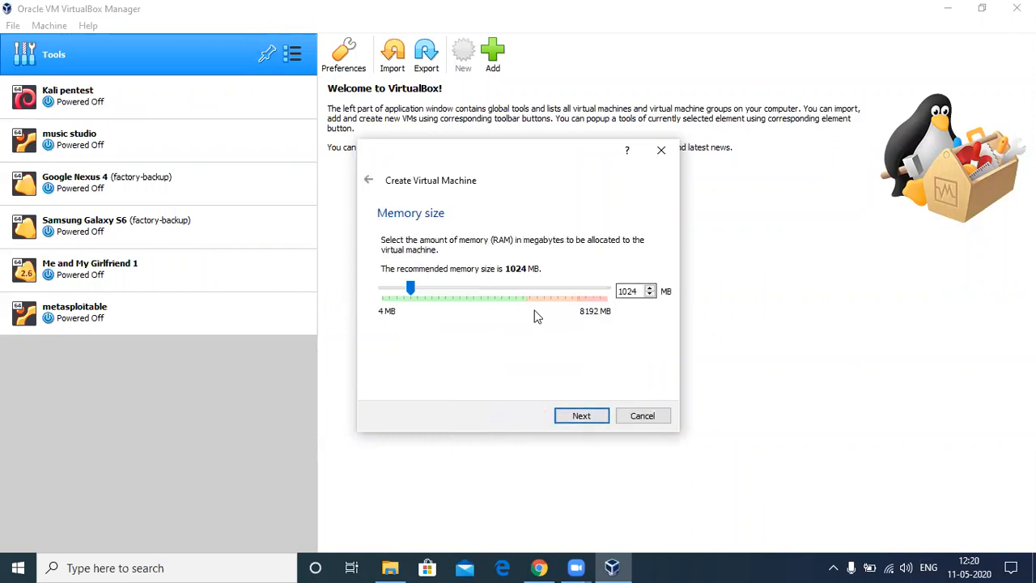
Step: Lower the new machine's memory size and choose to use an existing virtual hard disk file from the disk selector
left_click_drag(410, 290, 396, 290)
left_click(584, 416)
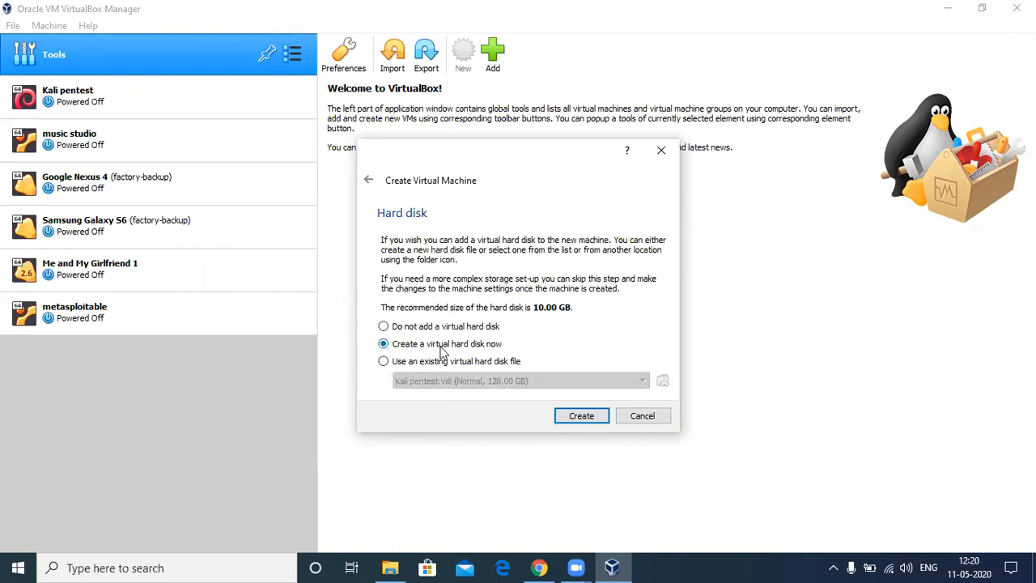
left_click(384, 361)
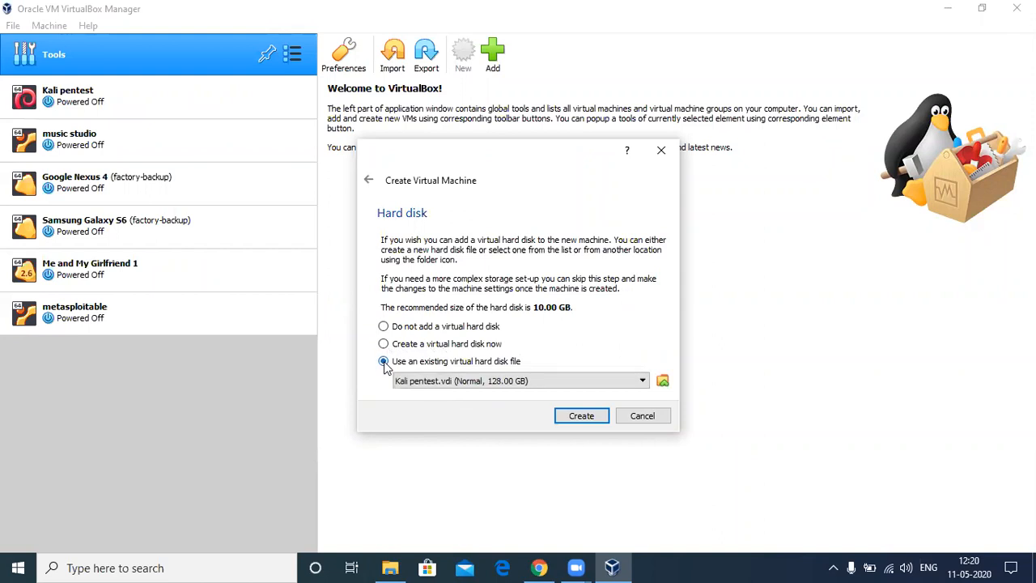
left_click(662, 381)
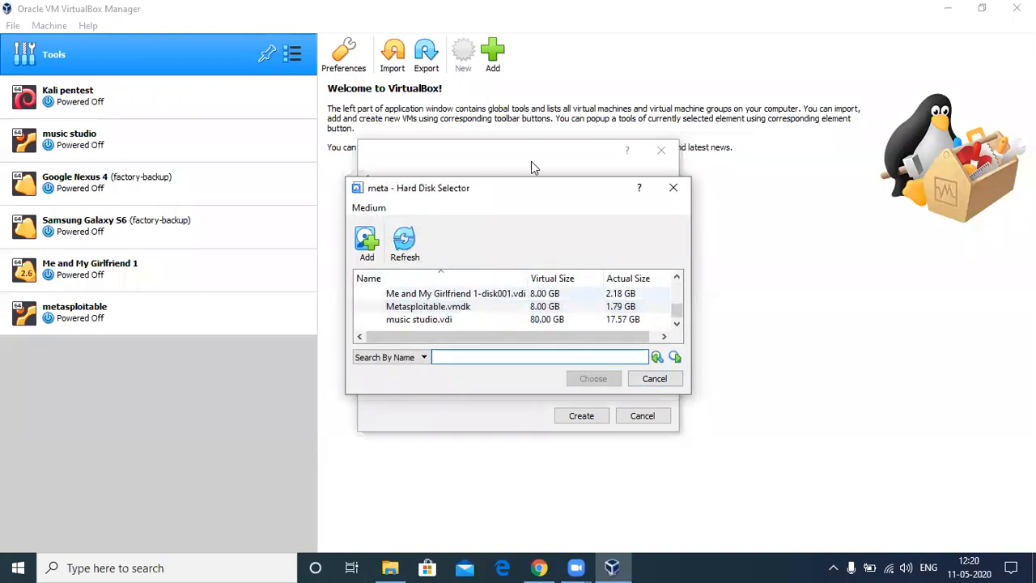
Step: Browse to the Metasploitable disk in Downloads, metasploitable-linux-2.0.0, Metasploitable2-Linux, and cancel adding the file
left_click(368, 254)
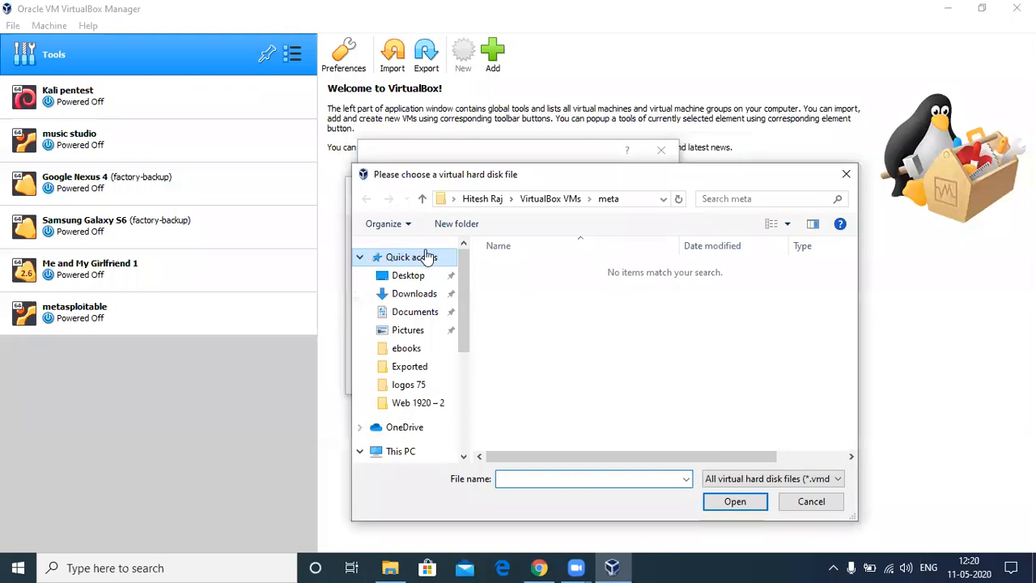
left_click(414, 294)
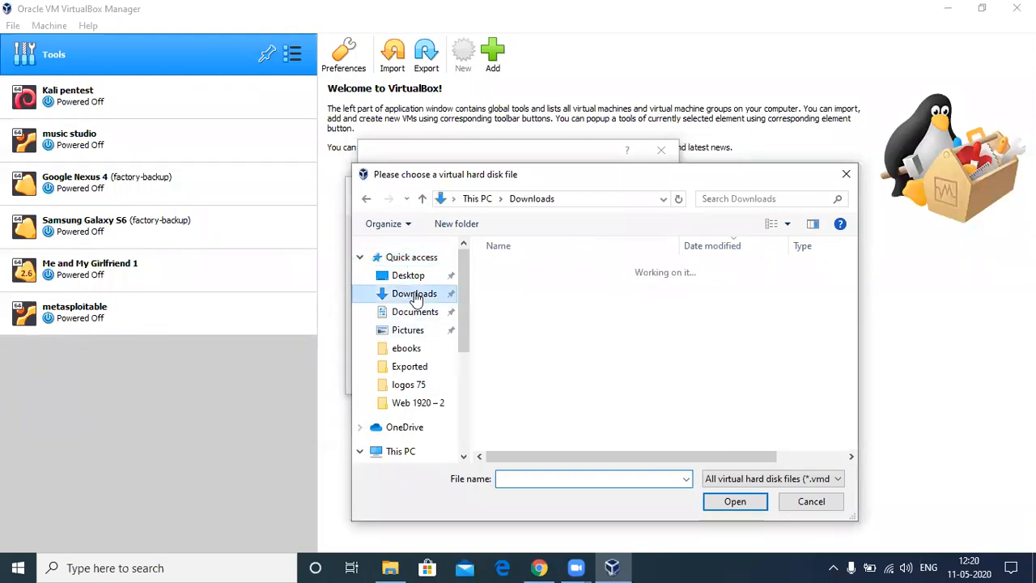
double_click(526, 291)
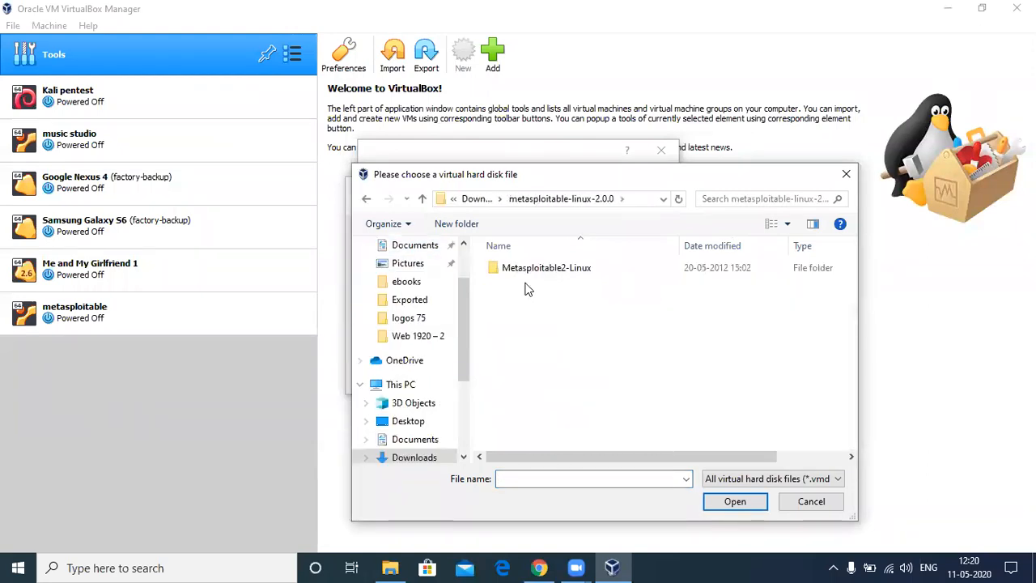
double_click(526, 273)
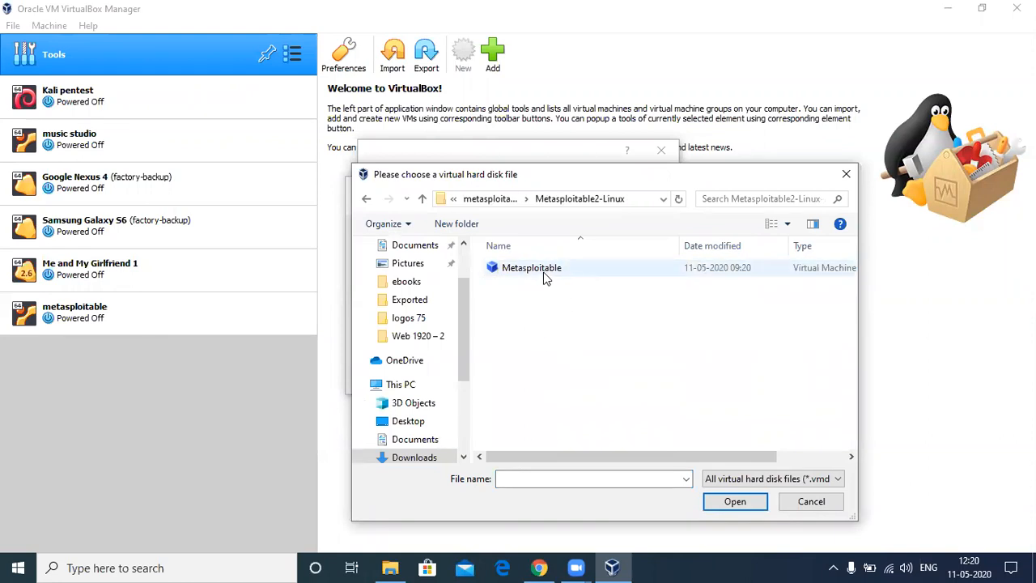
left_click(548, 271)
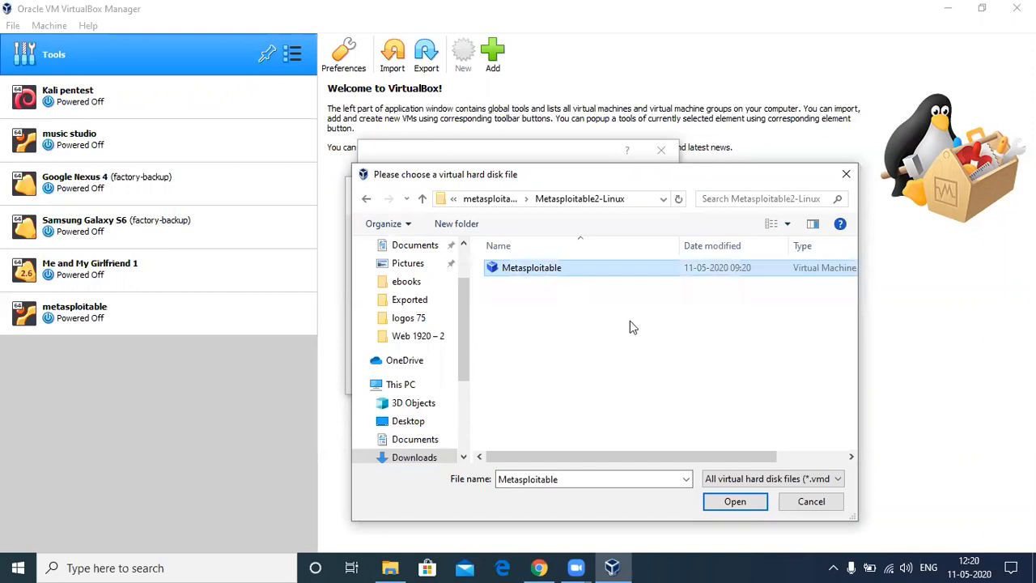
left_click(806, 502)
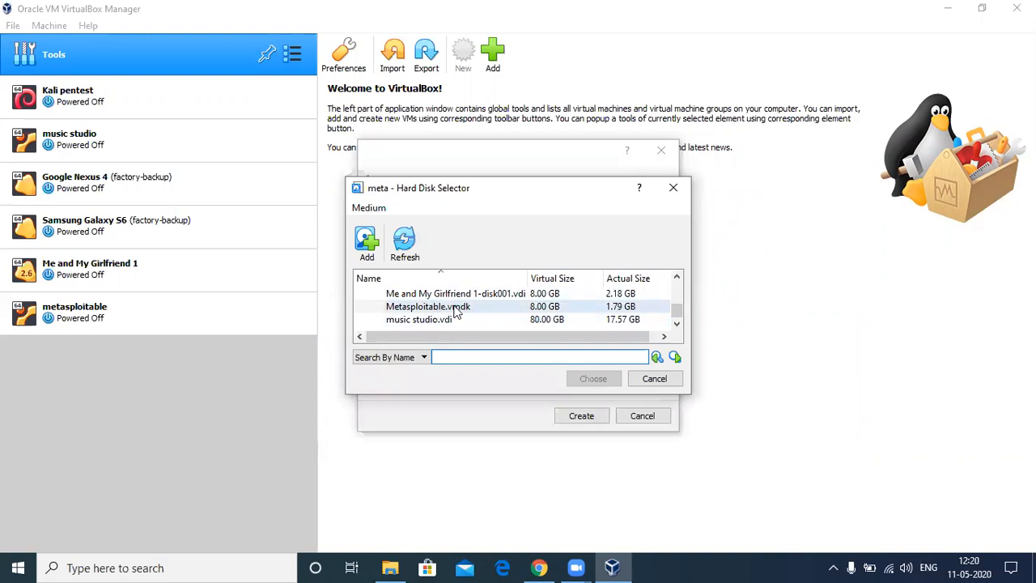
Step: Select Metasploitable.vmdk among the listed disks, and cancel both the disk selection and the machine creation
left_click(457, 312)
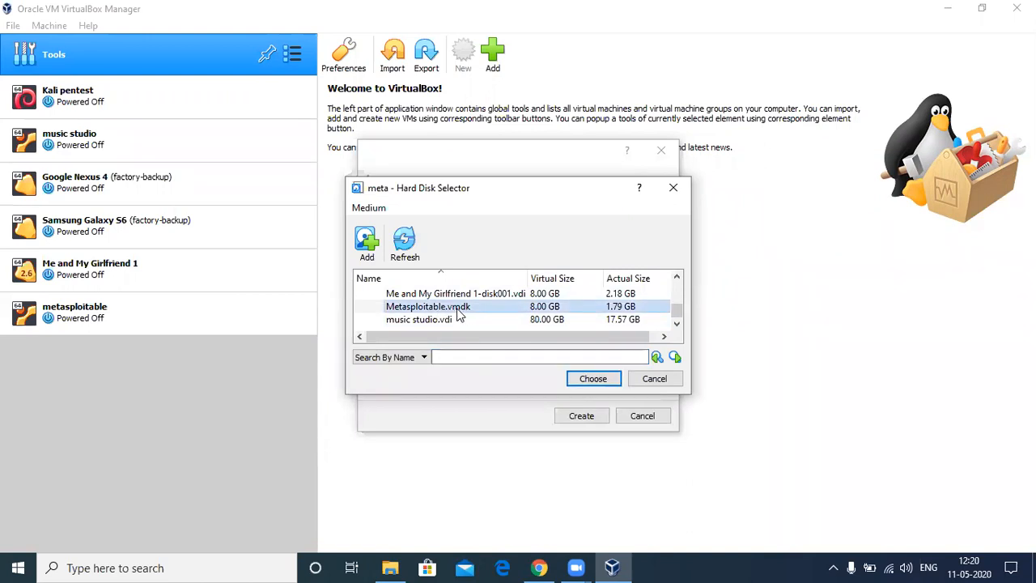
left_click(655, 382)
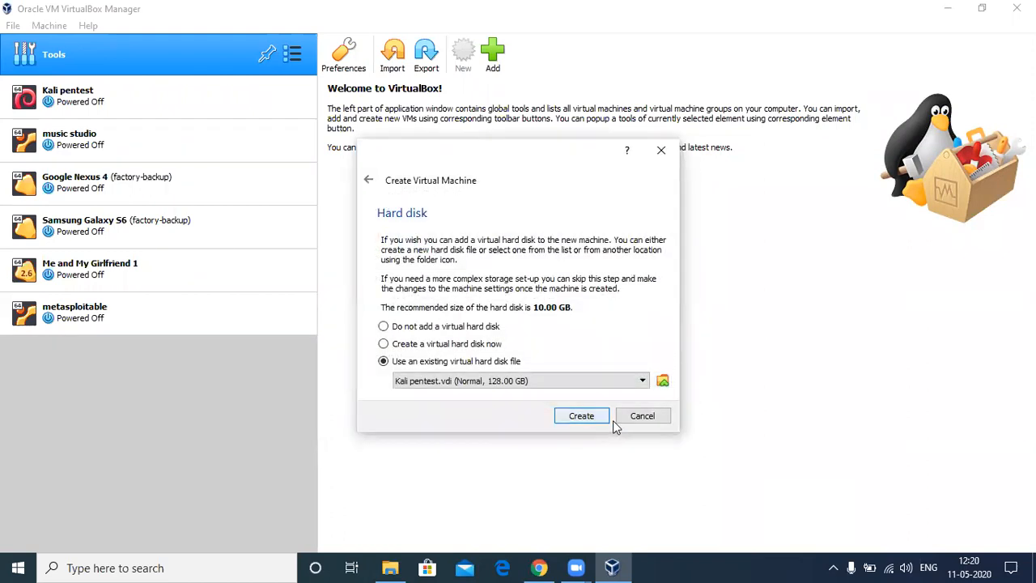
left_click(640, 415)
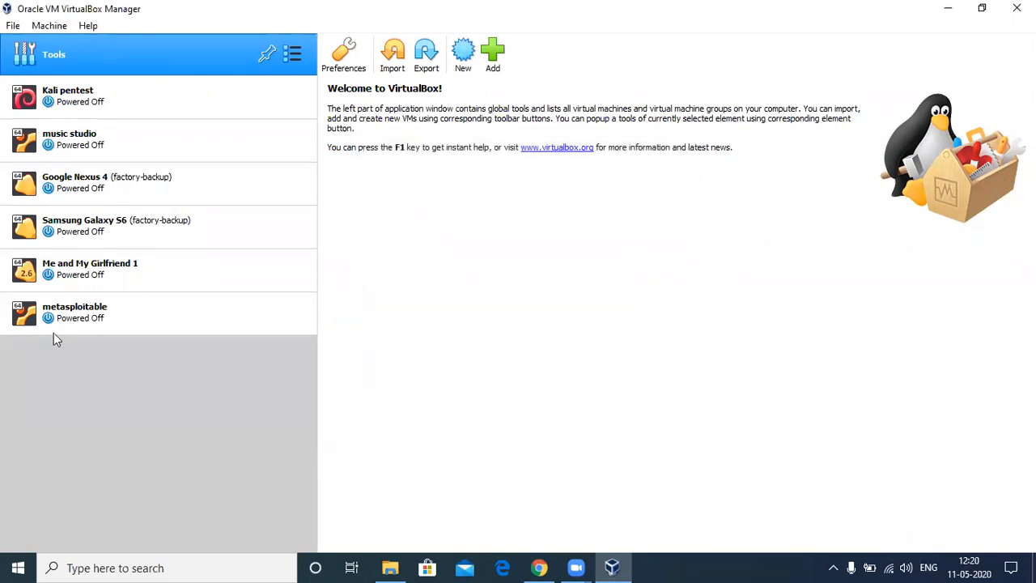
Step: Start the existing metasploitable virtual machine
left_click(78, 300)
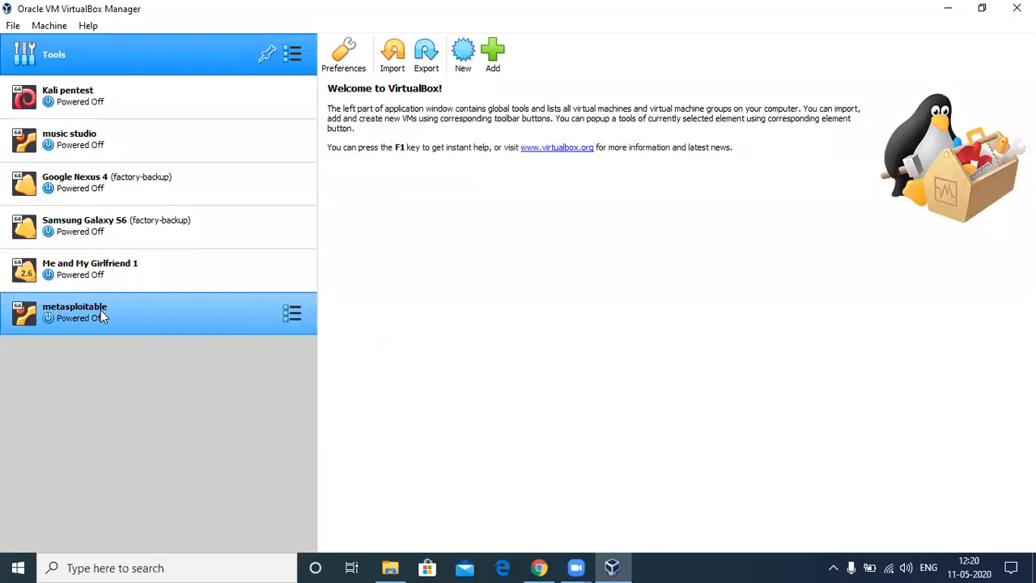
left_click(101, 314)
key("shift+Up")
key("shift+Down")
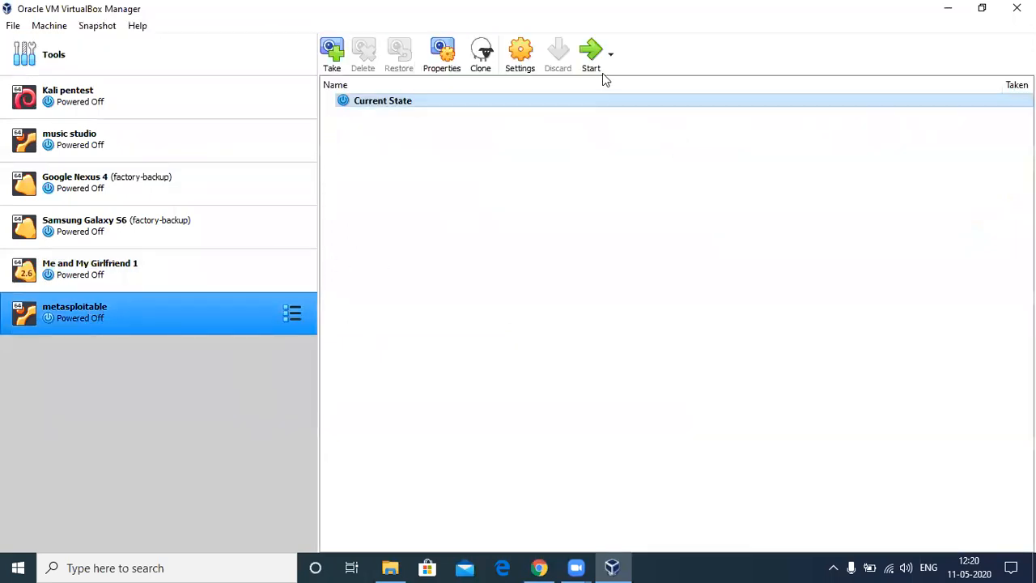
left_click(589, 57)
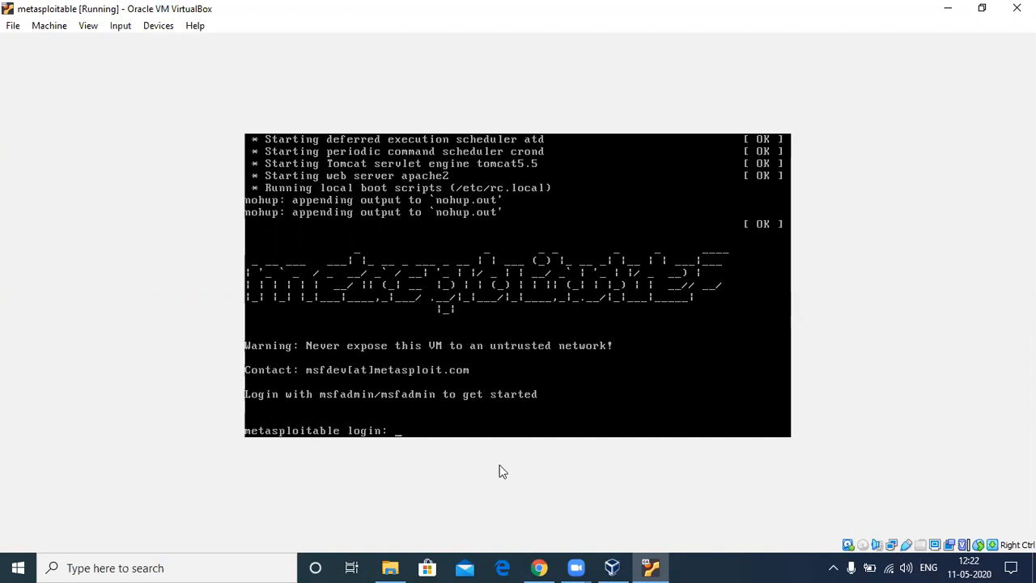
Step: Log in to the metasploitable console with the default username and the account password
type("msfadmin")
key("Return")
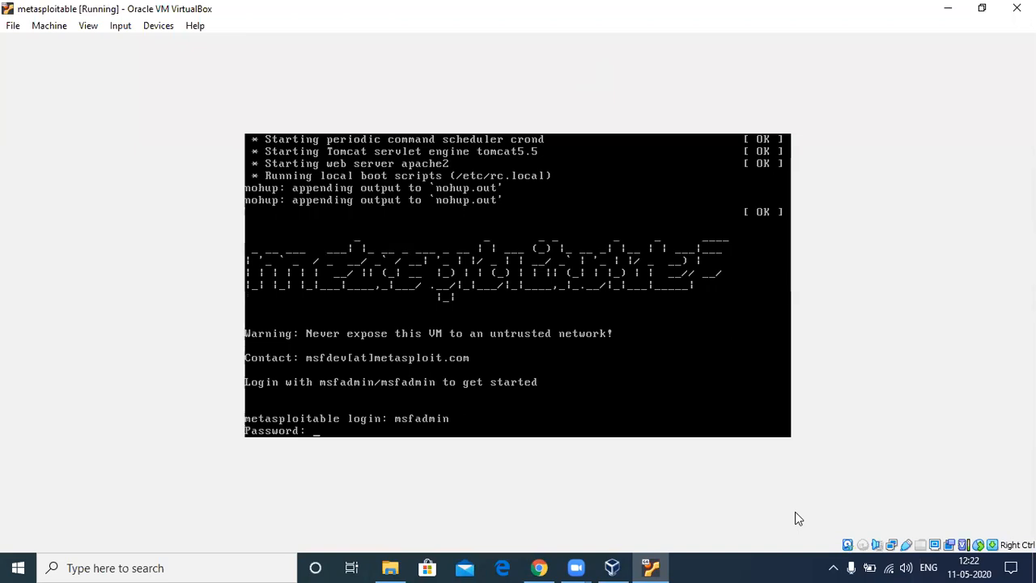
key("Return")
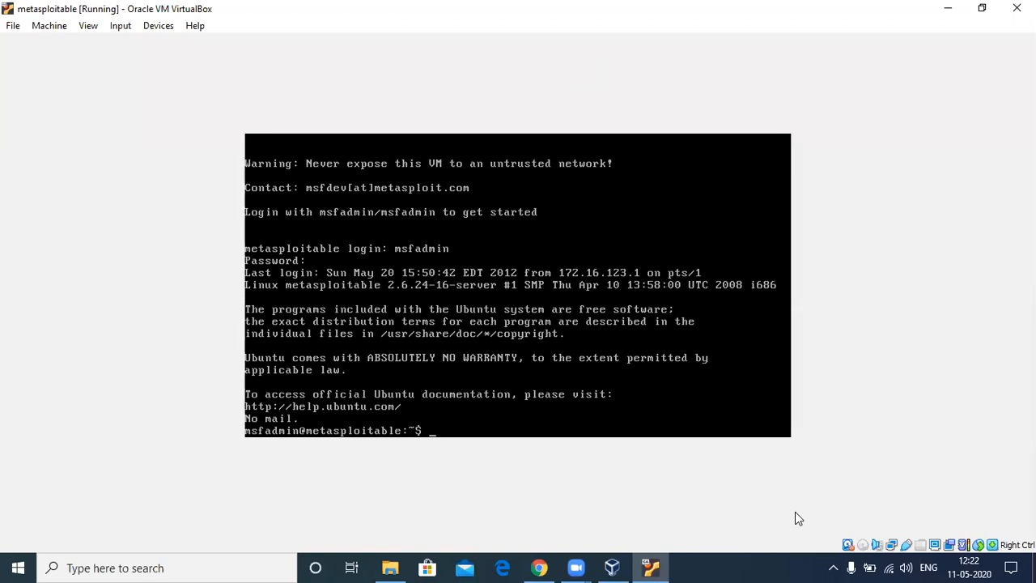
Step: Run ifconfig in the metasploitable console to check its network addresses, and minimize the machine window
type("ifconfig")
key("Return")
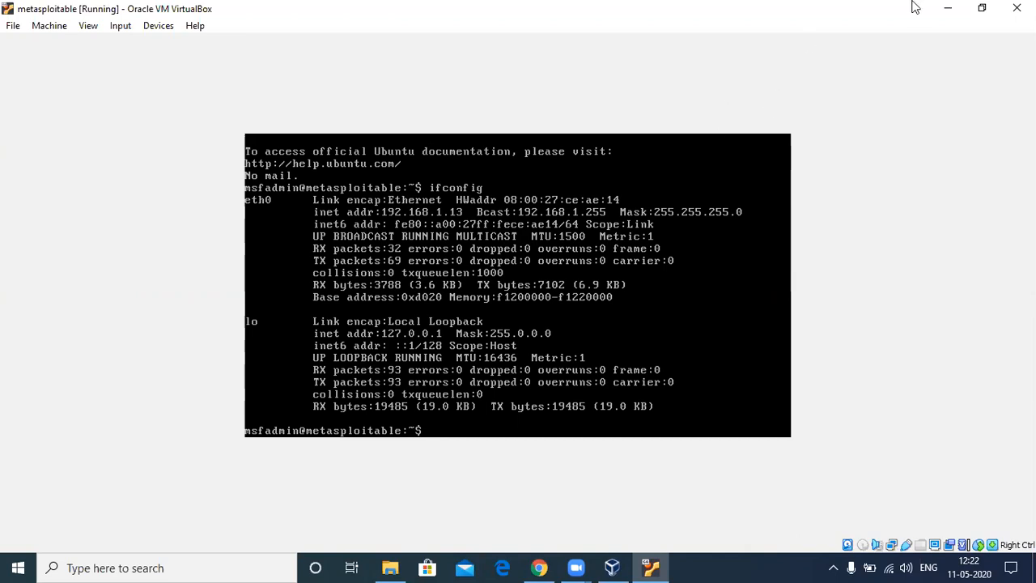
left_click(952, 10)
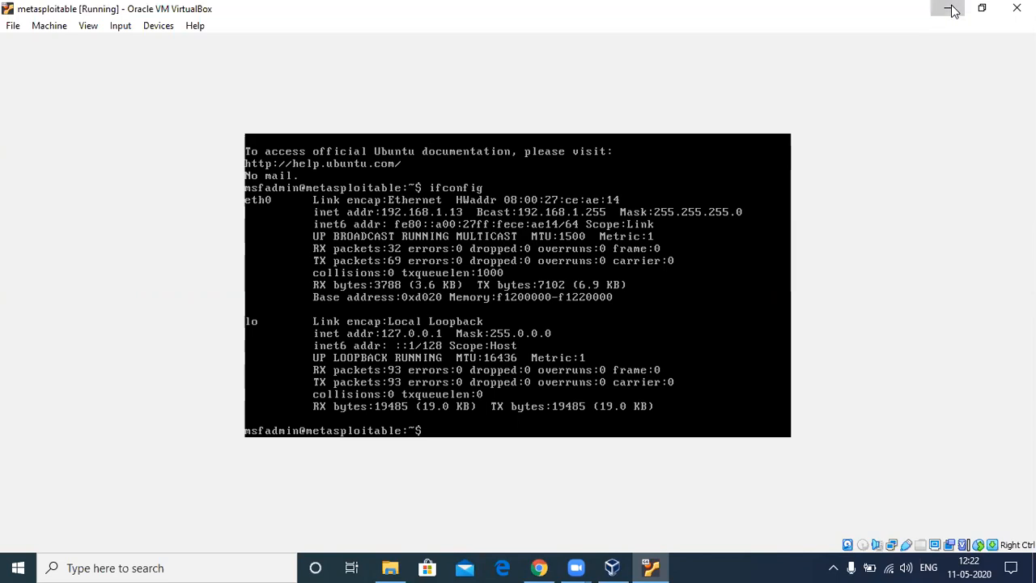
Step: Open the metasploitable machine's network settings and choose Qualcomm QCA61x4A 802.11ac Wireless Adapter for the bridged Adapter 1
right_click(69, 317)
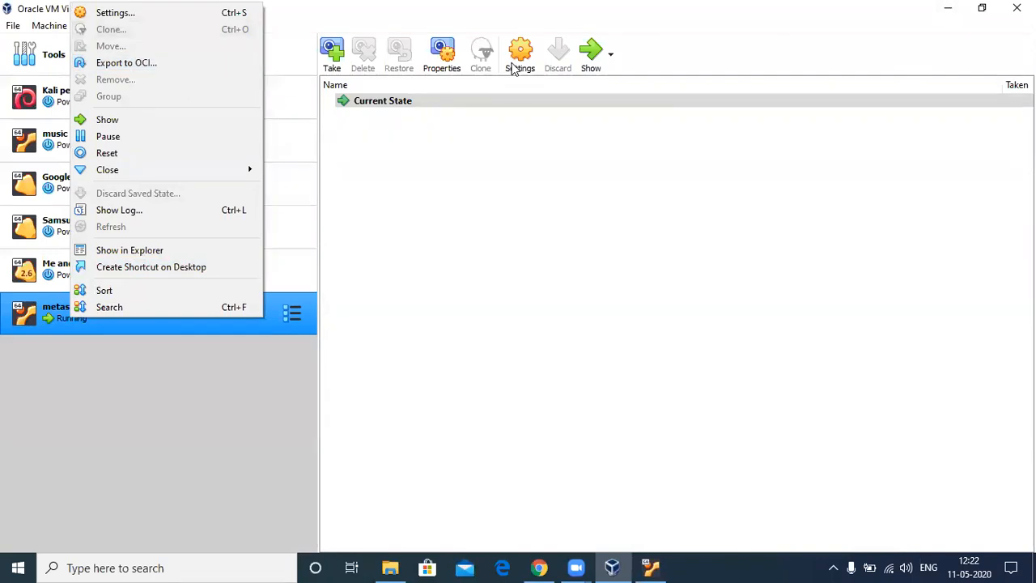
left_click(512, 69)
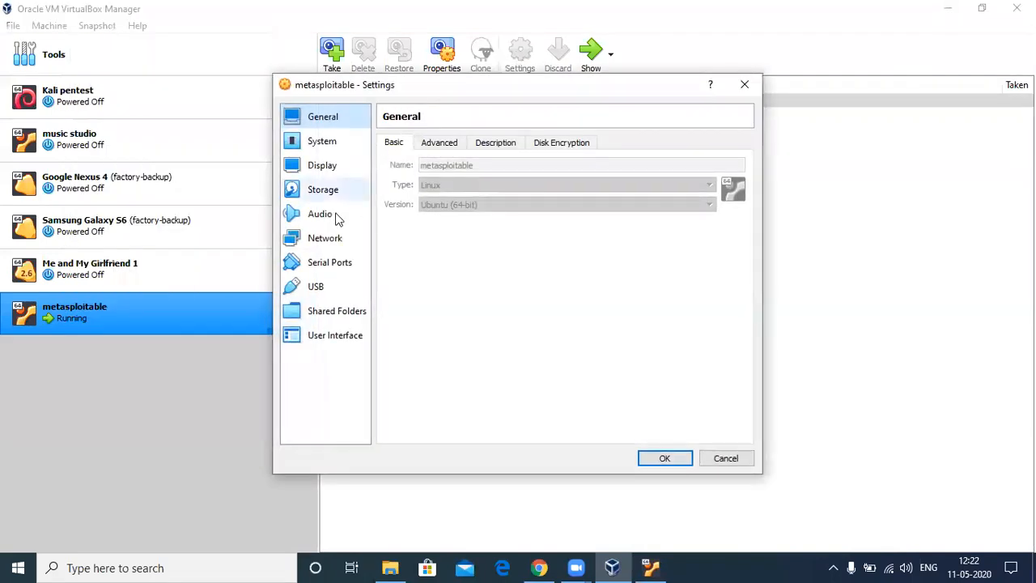
left_click(335, 242)
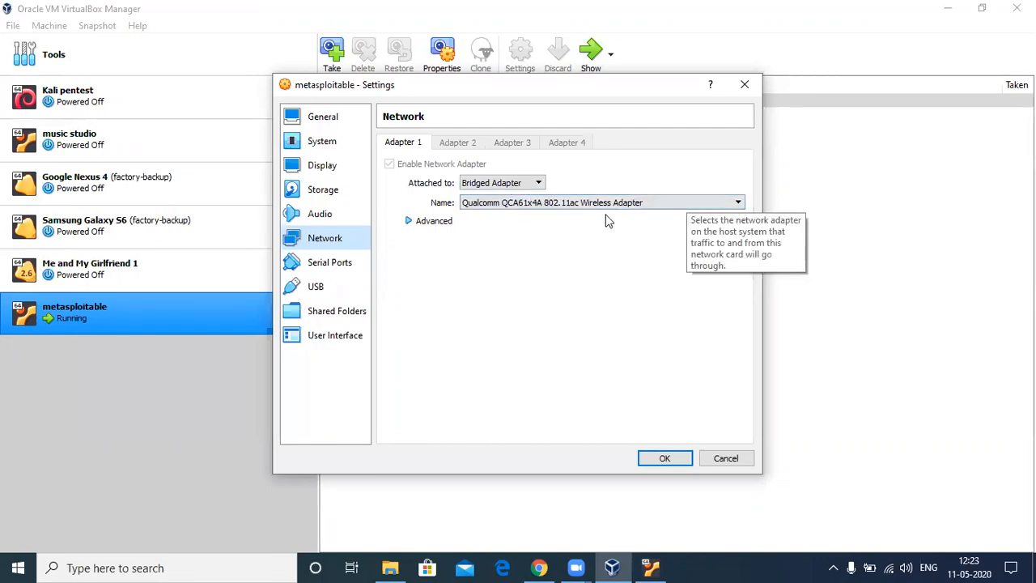
key("alt+Tab")
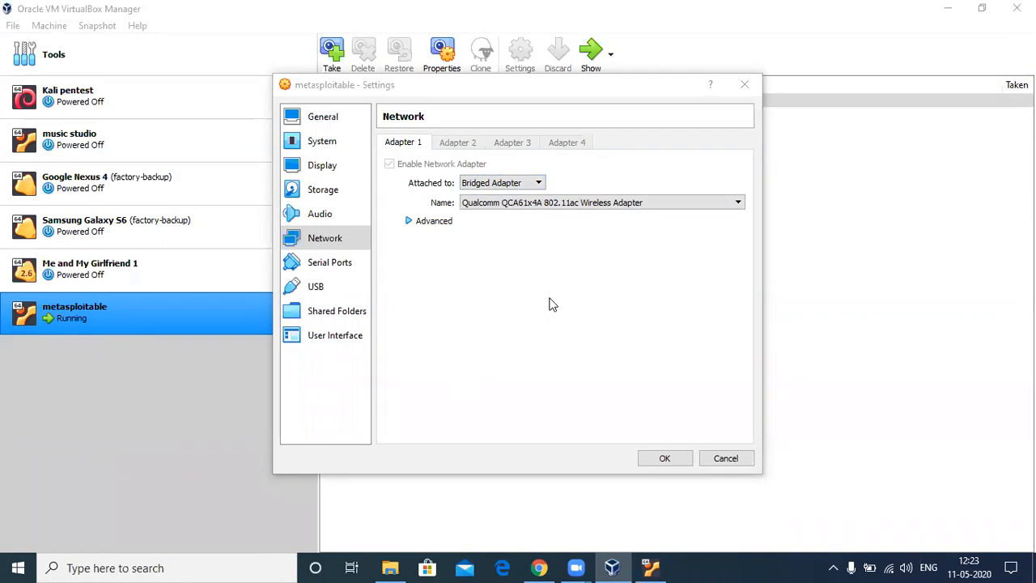
left_click(550, 206)
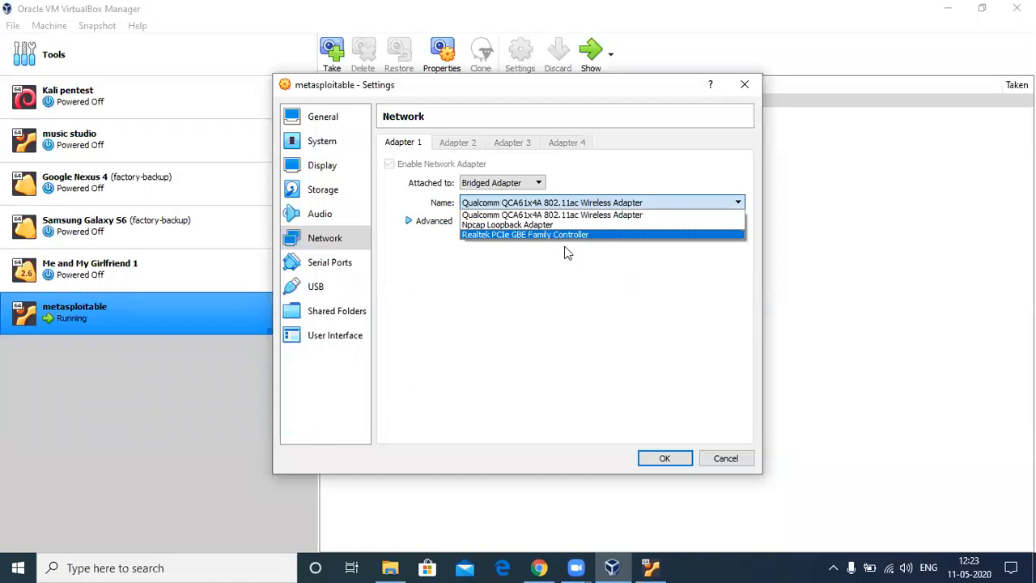
left_click(625, 216)
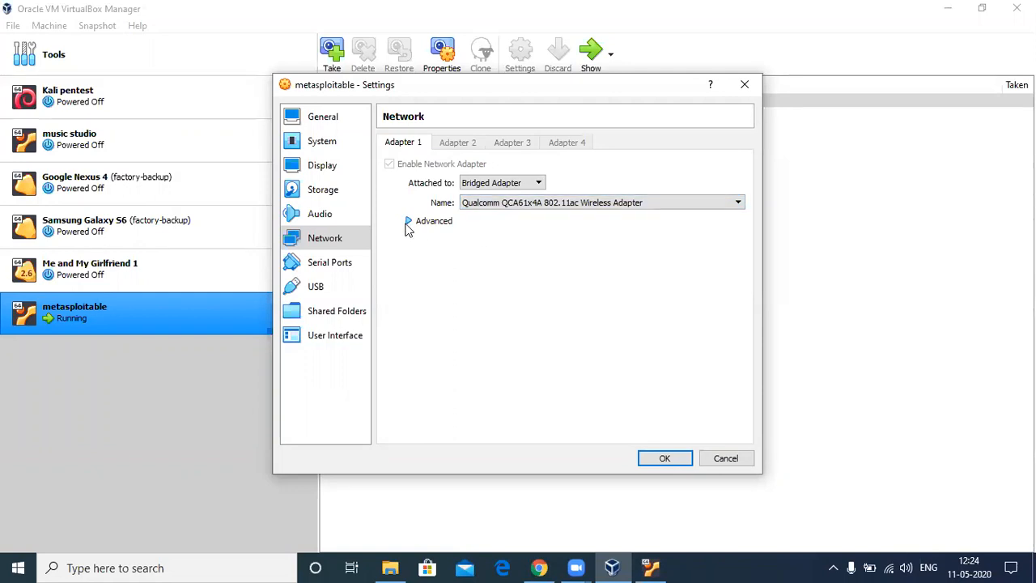
Step: Set Adapter 1's promiscuous mode to Allow All in the advanced network options and save the metasploitable settings
left_click(409, 221)
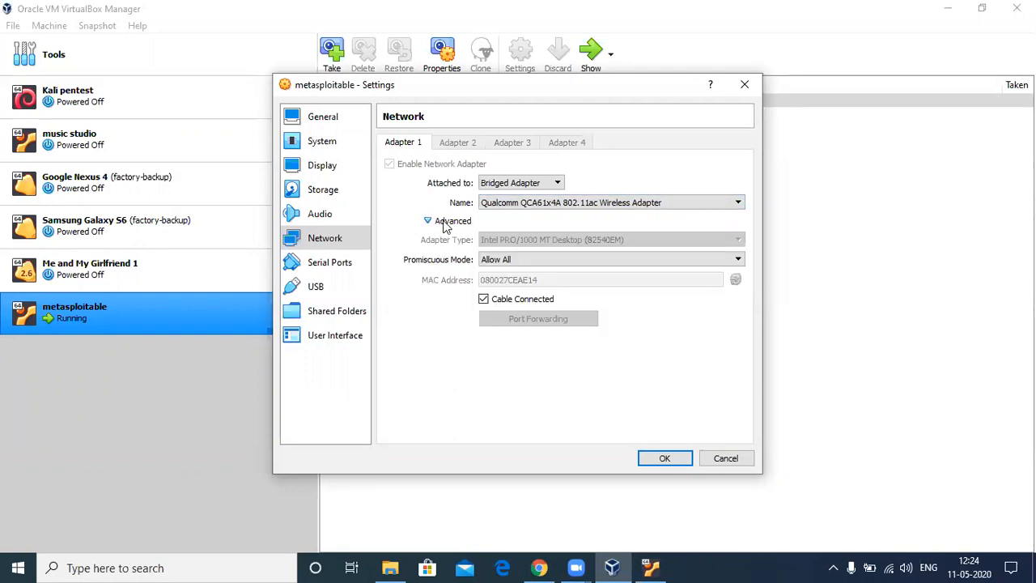
left_click(569, 264)
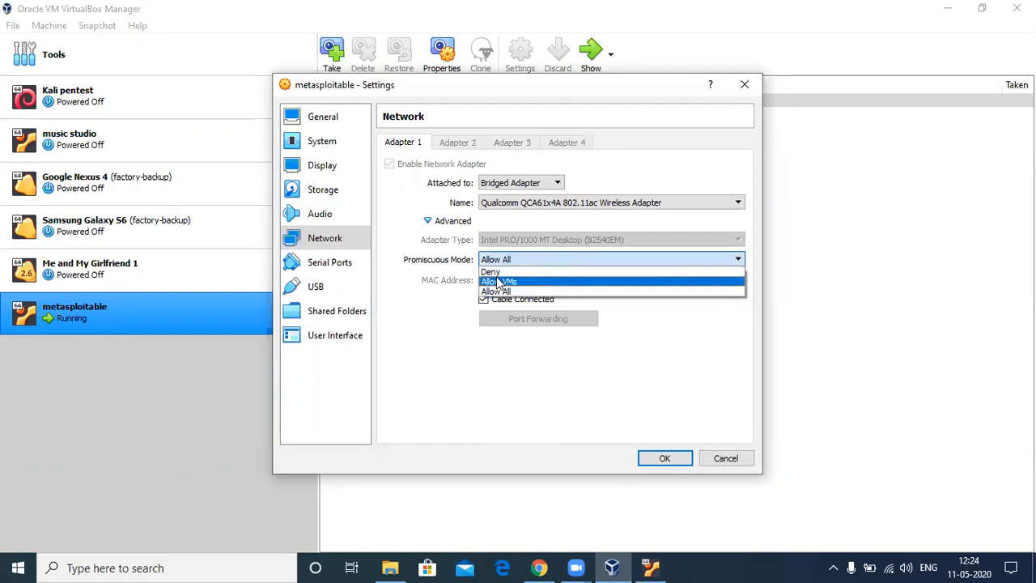
left_click(522, 292)
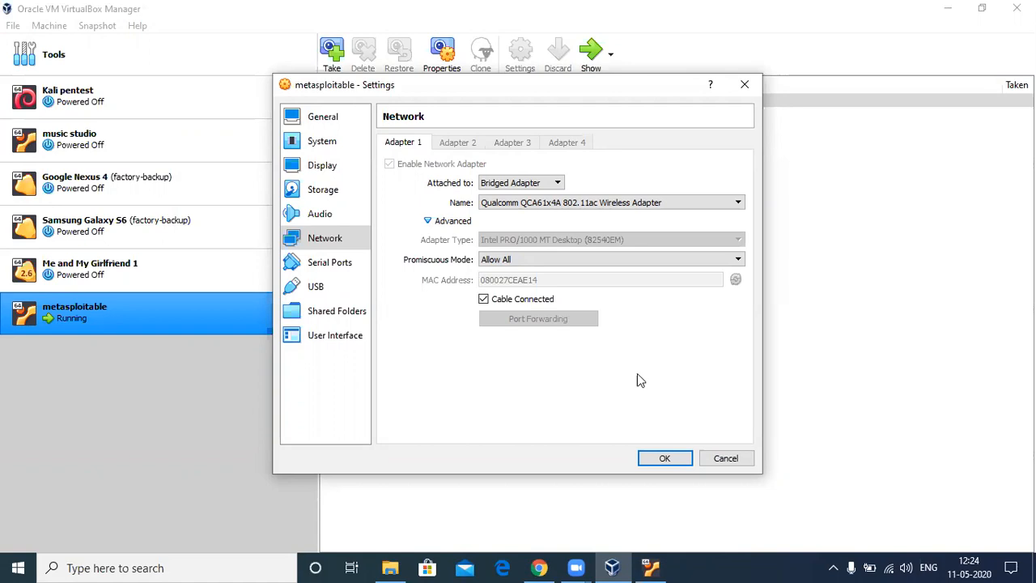
left_click(666, 458)
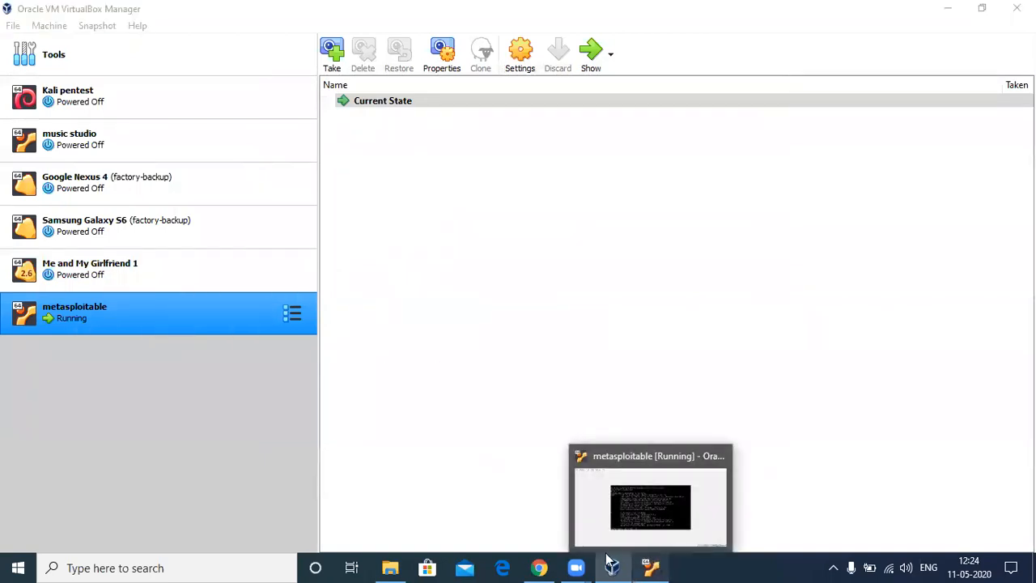
Step: Check the metasploitable console, minimize it, and start the Kali pentest virtual machine
left_click(654, 566)
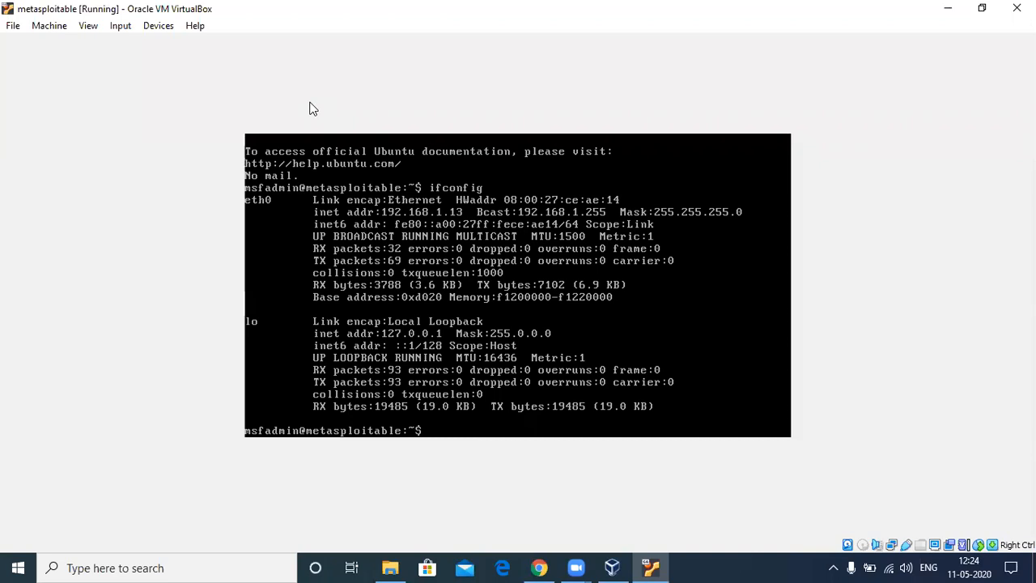
left_click(942, 8)
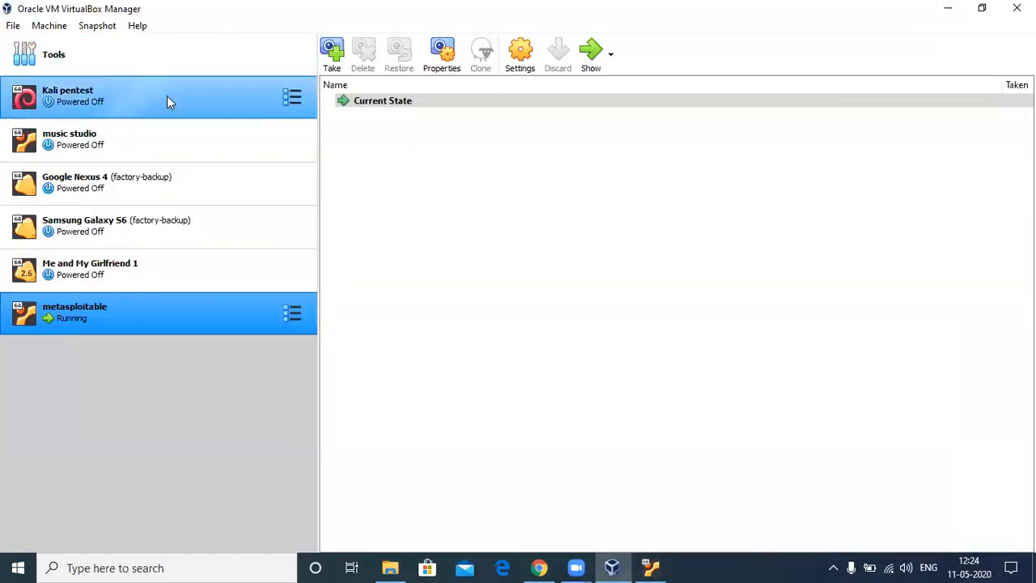
left_click(166, 96)
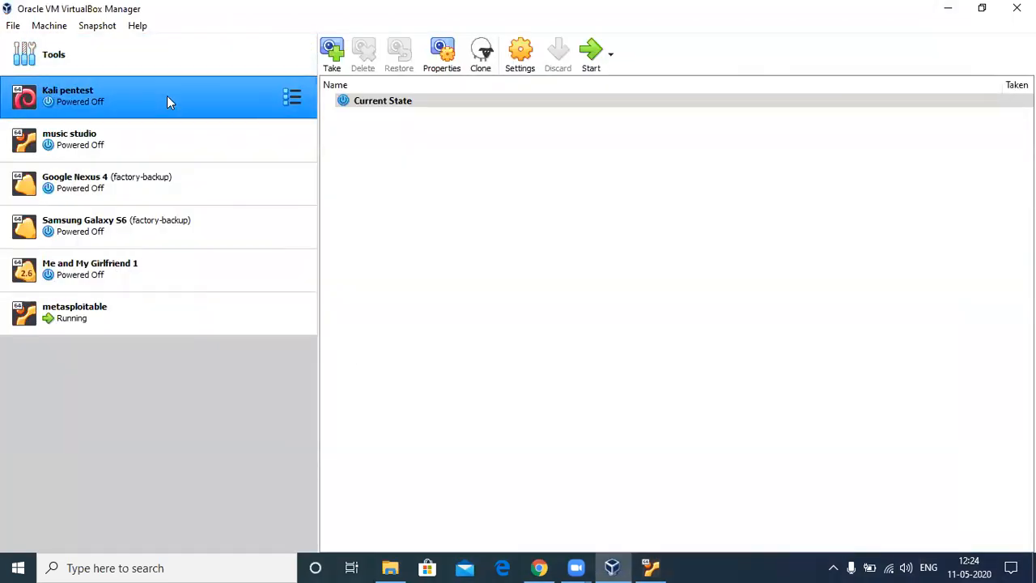
left_click(591, 61)
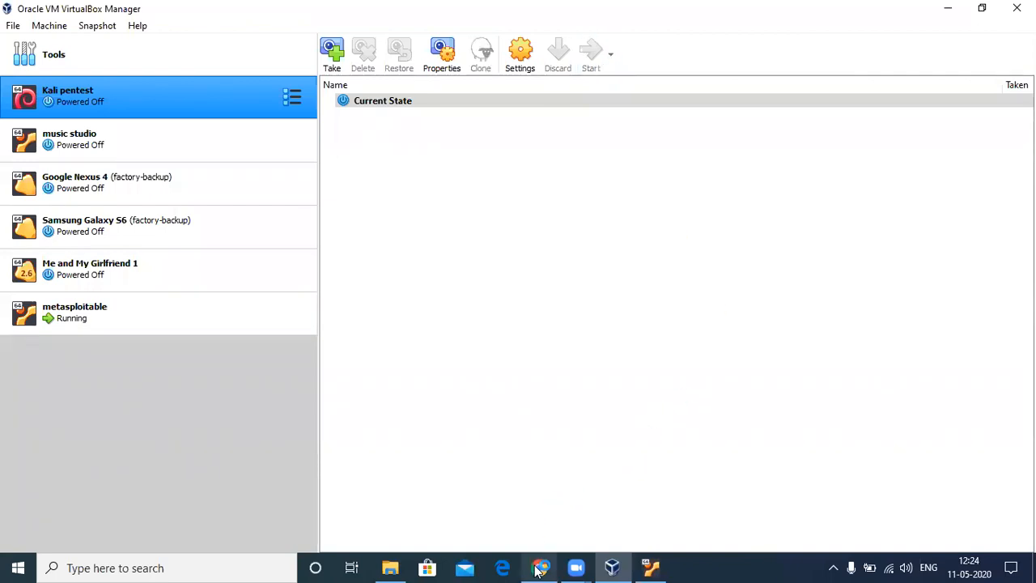
Step: Switch to the day 5 presentation in PowerPoint and display slide 4, Connection Establishment
mouse_move(540, 567)
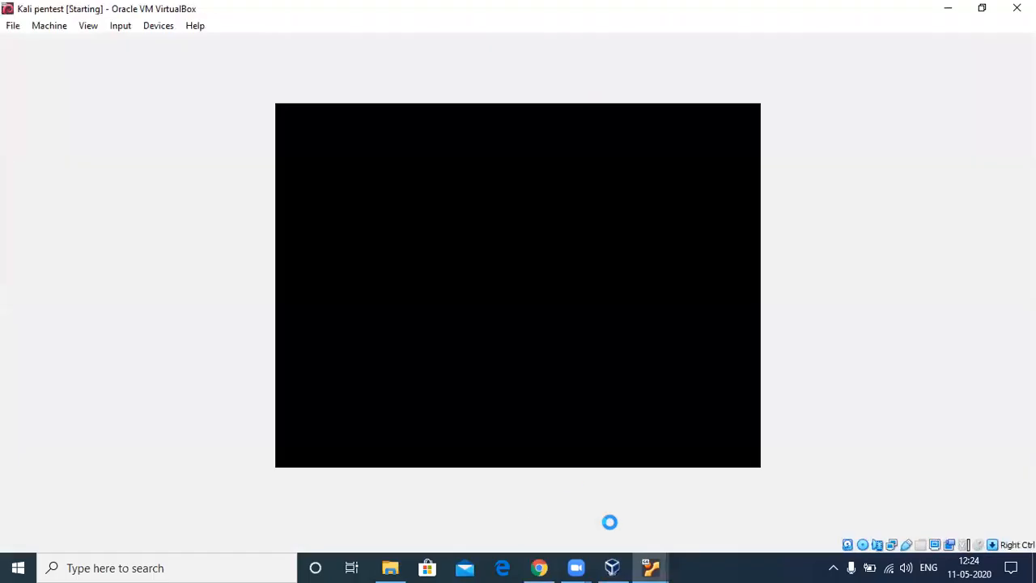
left_click(548, 527)
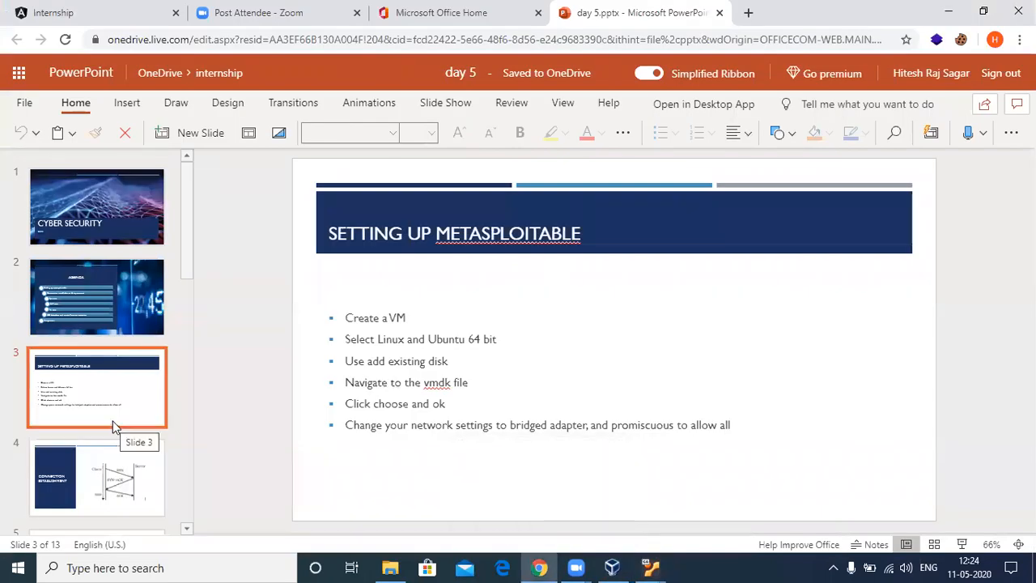
left_click(112, 461)
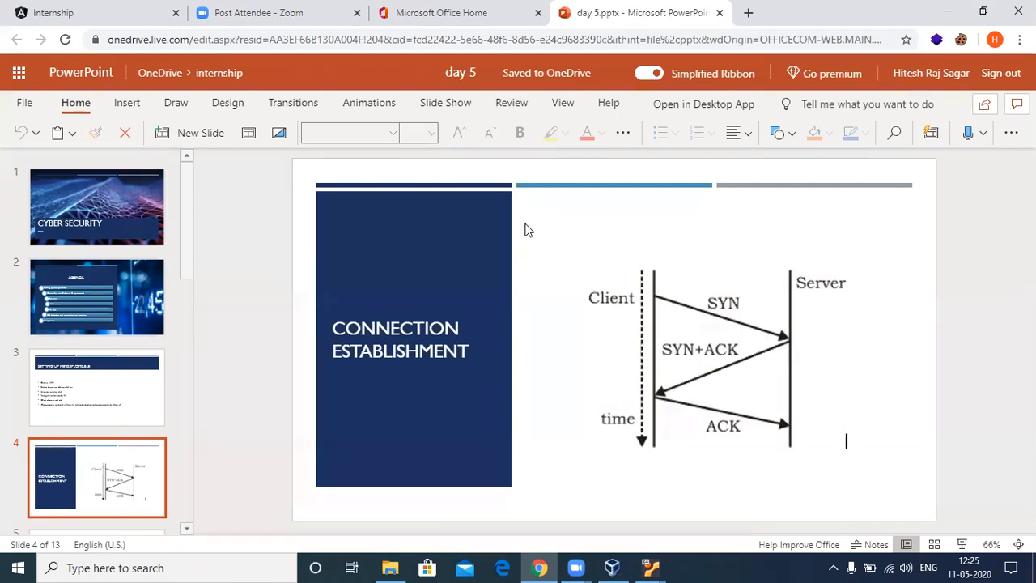
Step: Switch to the Kali pentest machine, log in as root with the account password, and minimize the machine window
mouse_move(653, 566)
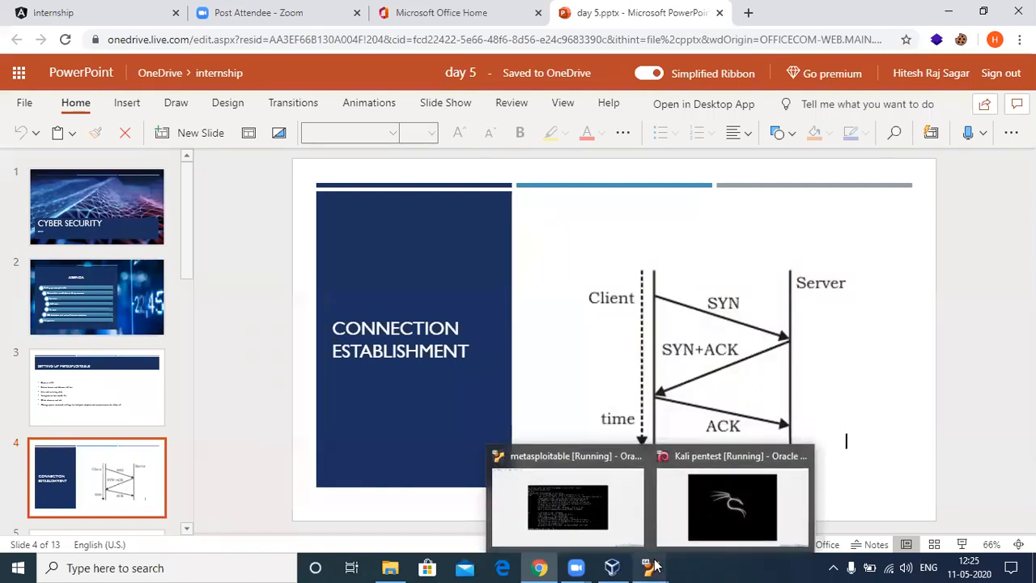
left_click(706, 535)
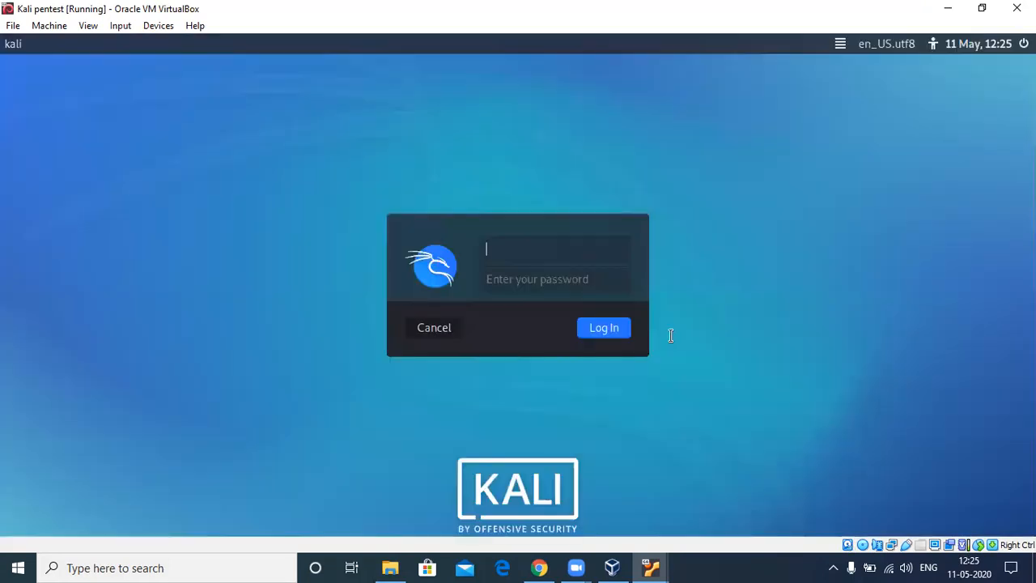
type("root")
key("Tab")
type("•••••")
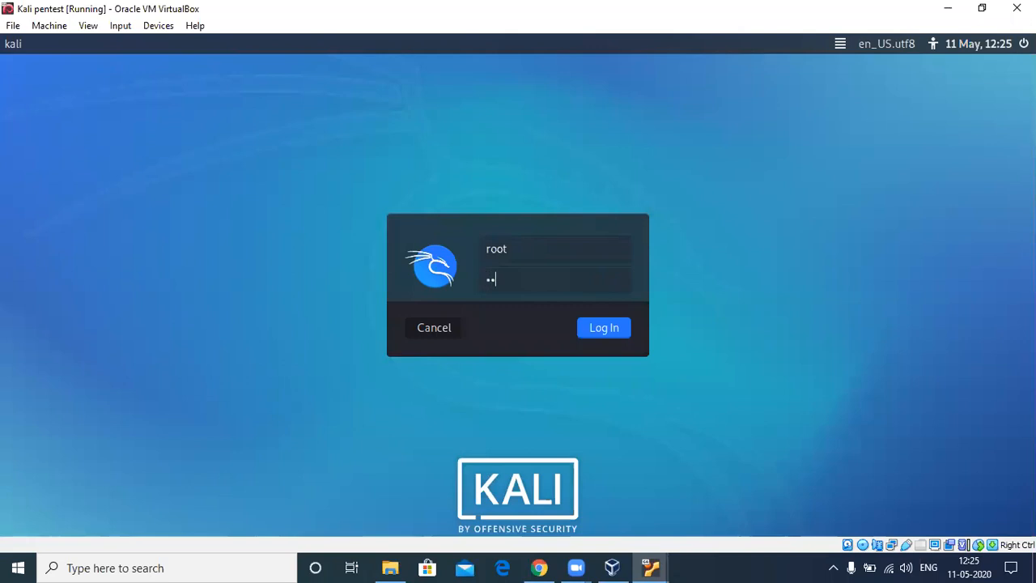
type("•••")
left_click(614, 333)
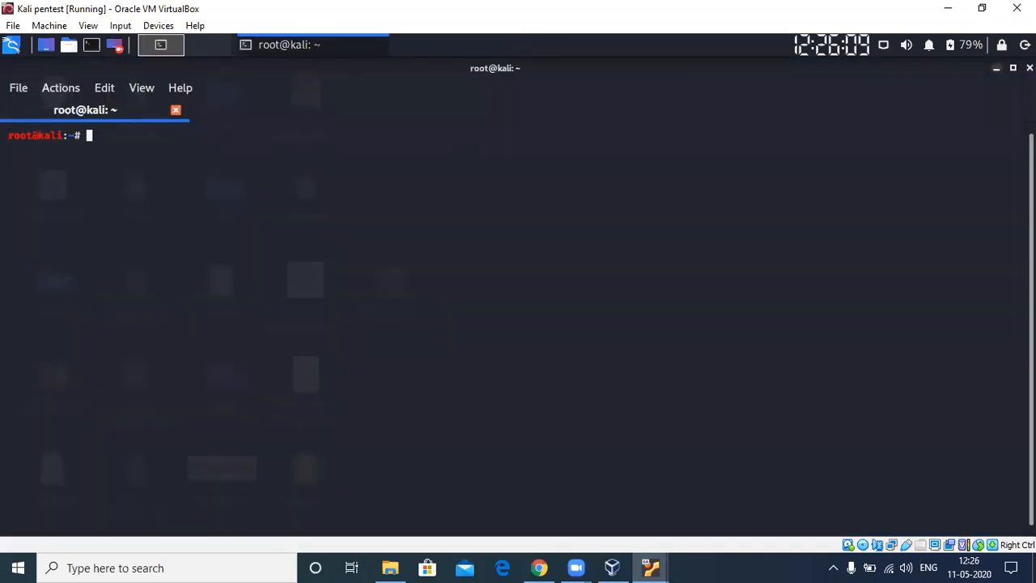
left_click(947, 8)
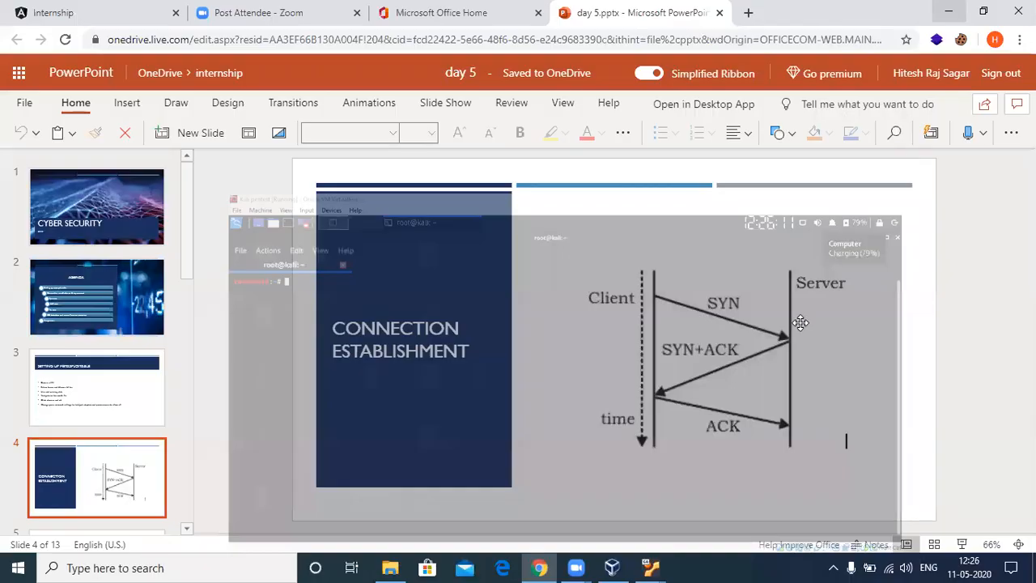